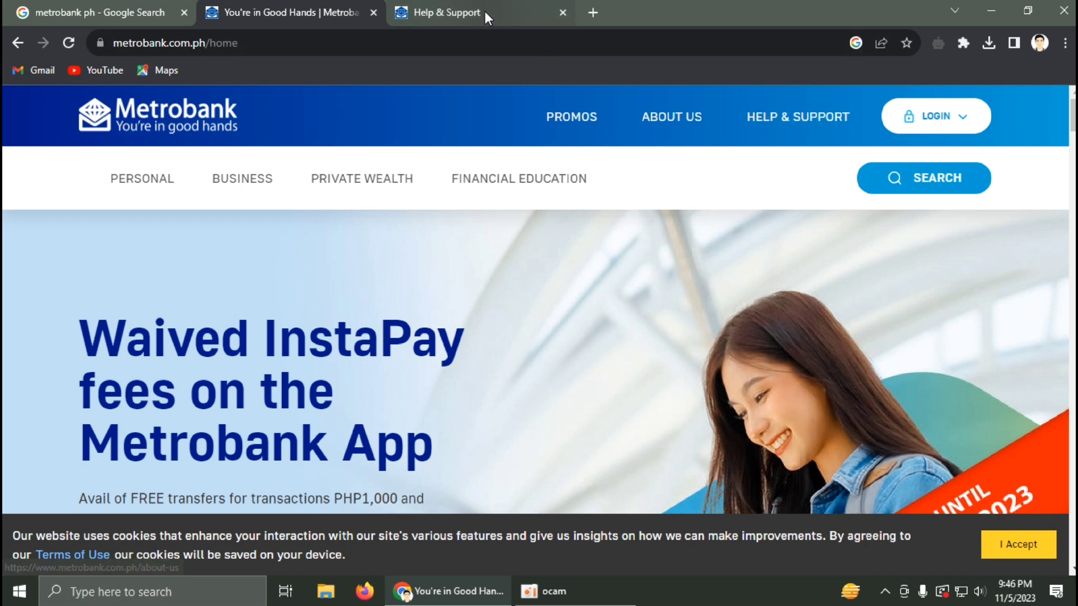
- Switch to the Help & Support page showing the PDF/CSV statement download FAQ answer
click(462, 13)
scroll(543, 290, down, 1)
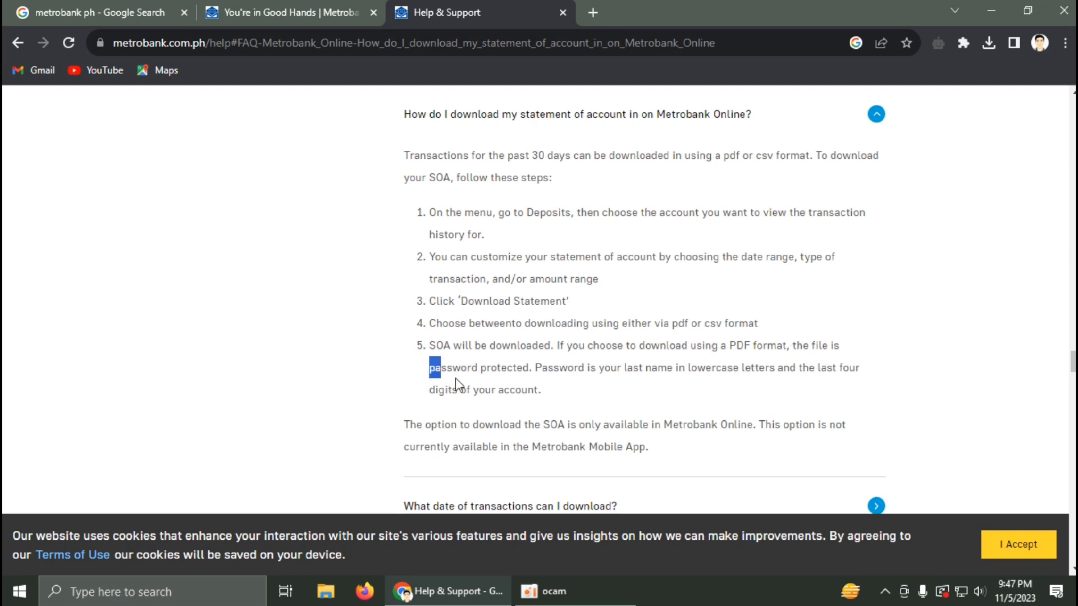
drag(456, 378, 517, 389)
click(556, 387)
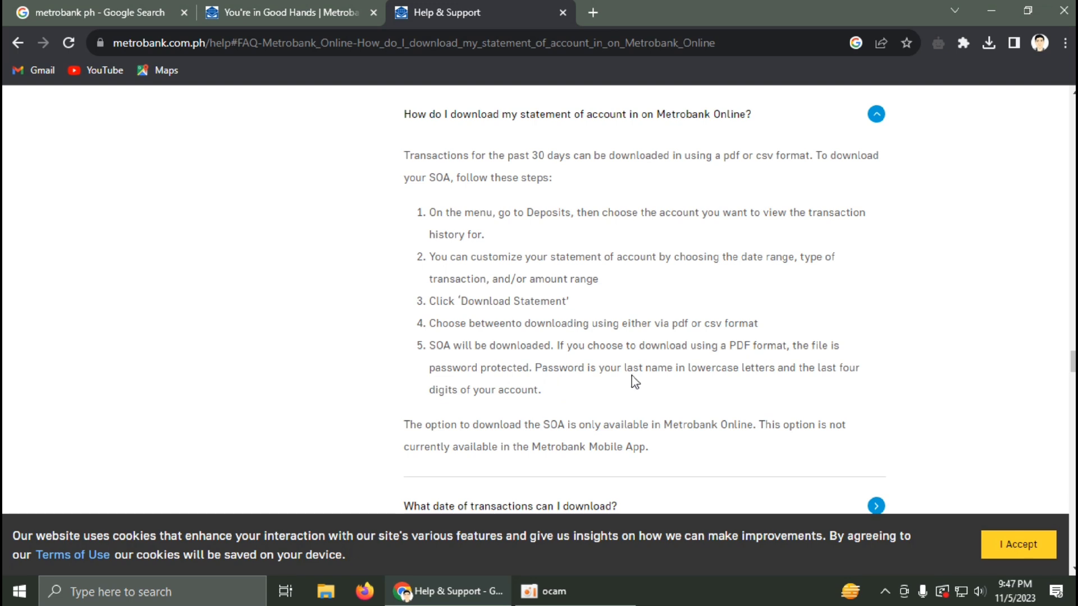